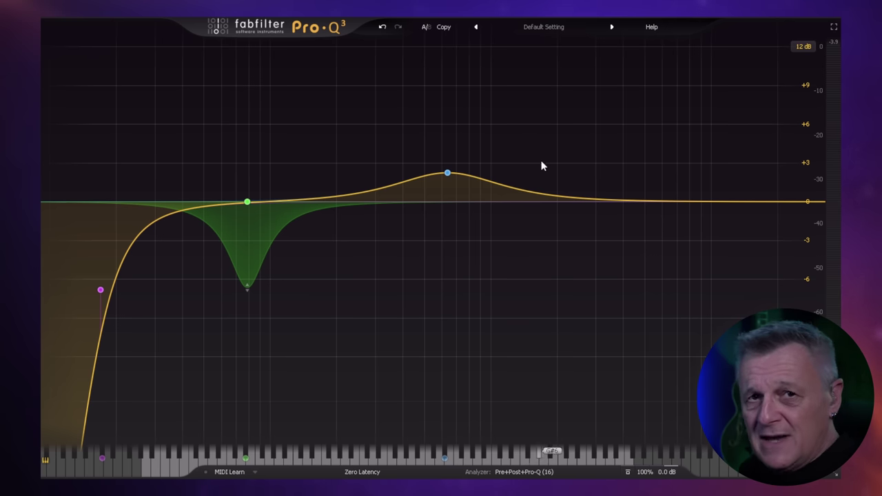
- Check the EQ bands' settings, play the track to watch the green dynamic low-frequency band respond, and stop playback
mouse_move(441, 141)
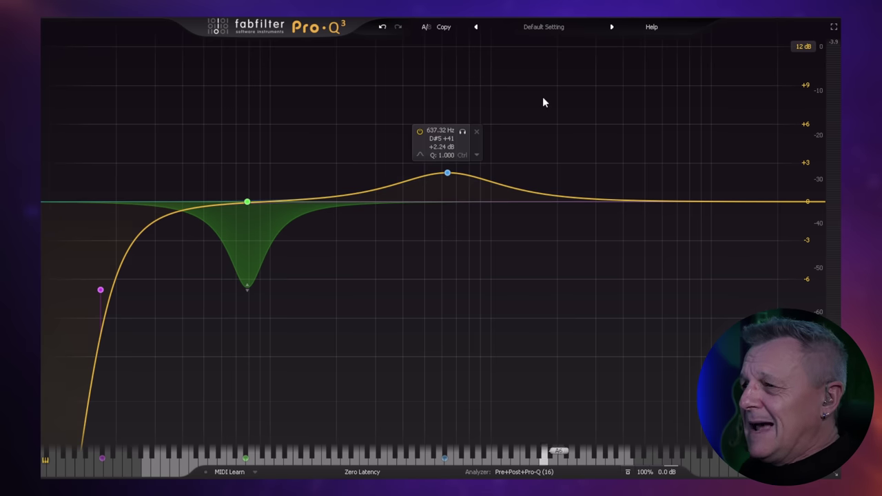
mouse_move(242, 210)
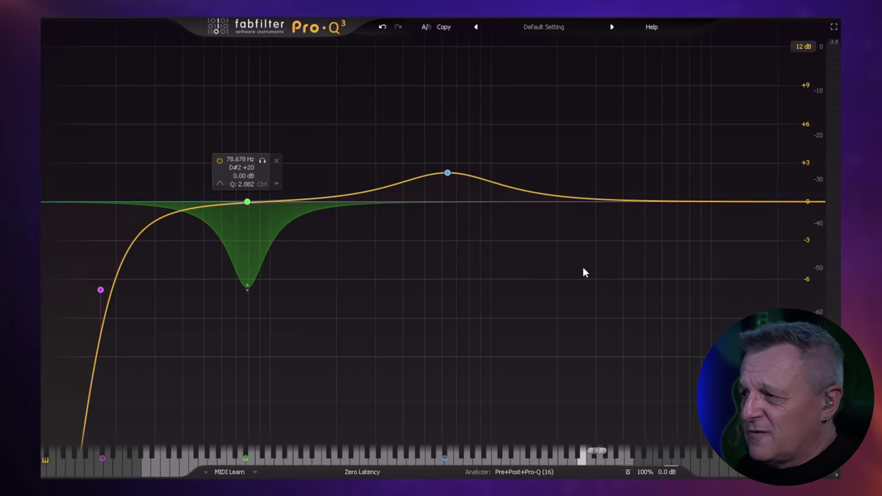
key(space)
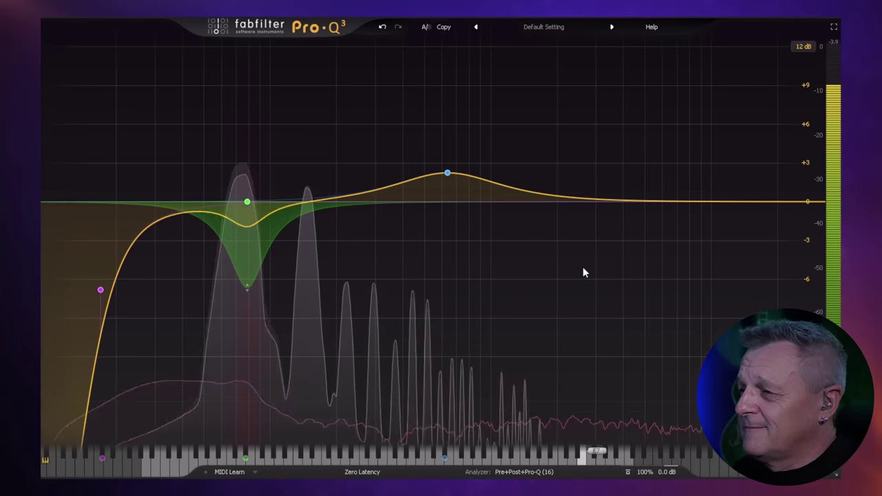
key(space)
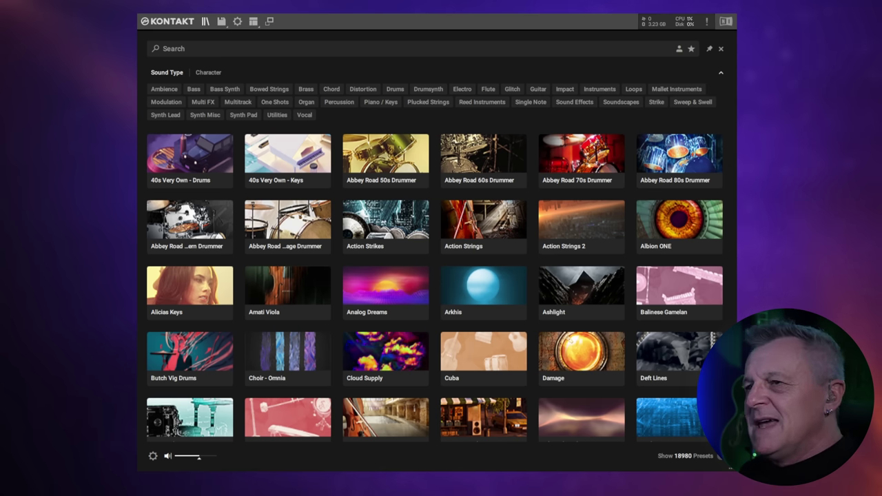
- In Kontakt, switch from the library browser to the classic view and look through the rack's instruments from Stradivari Violin to Picked Nylon
click(205, 21)
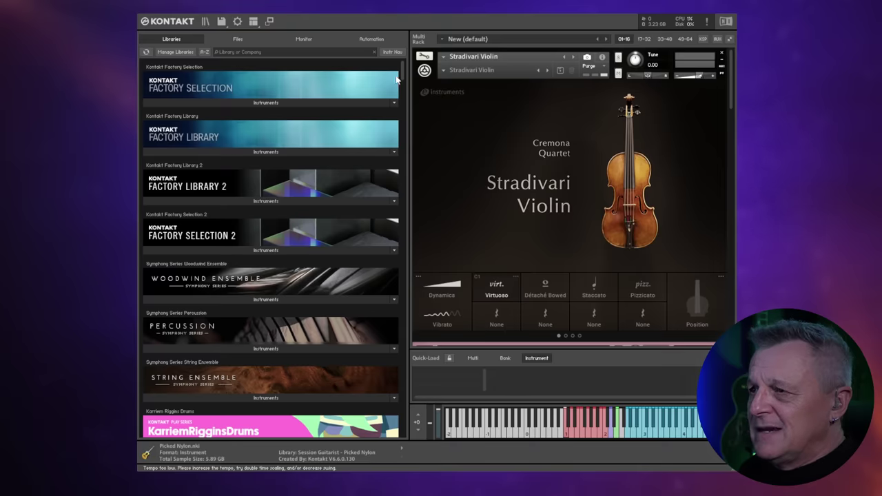
mouse_move(399, 73)
mouse_down()
mouse_move(407, 78)
mouse_move(397, 181)
mouse_move(403, 423)
mouse_move(408, 70)
mouse_up()
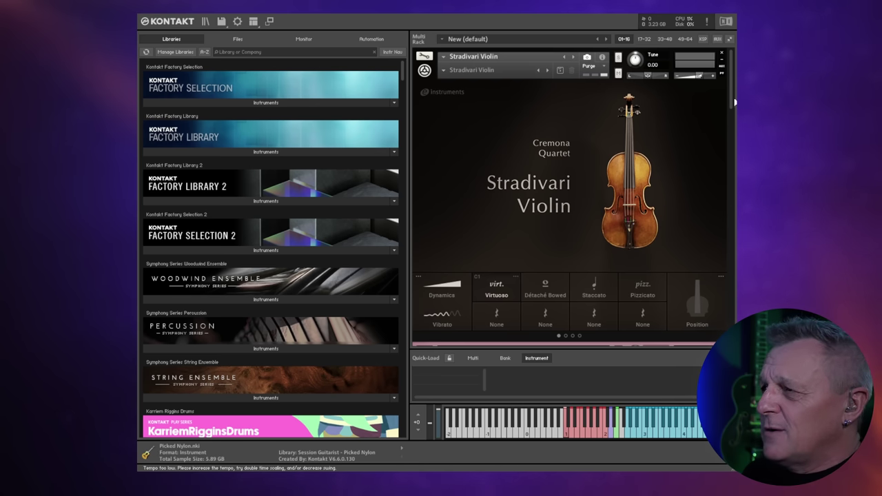
drag(731, 100, 731, 156)
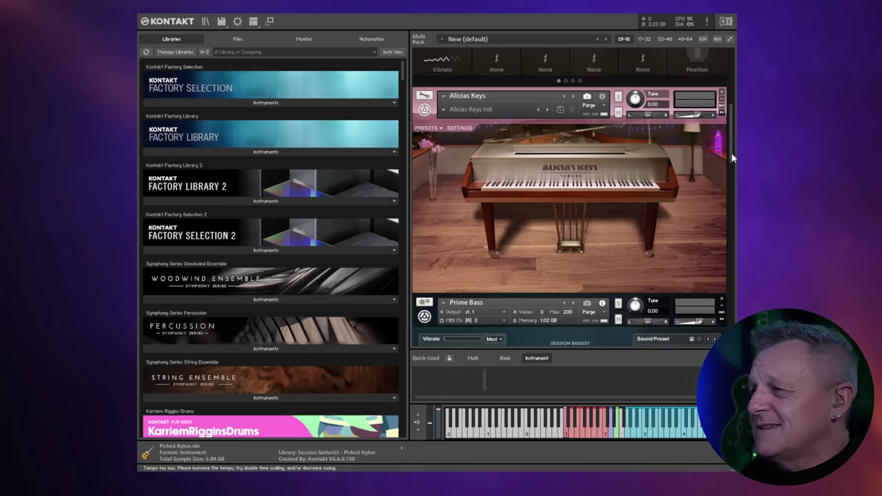
drag(732, 155, 732, 267)
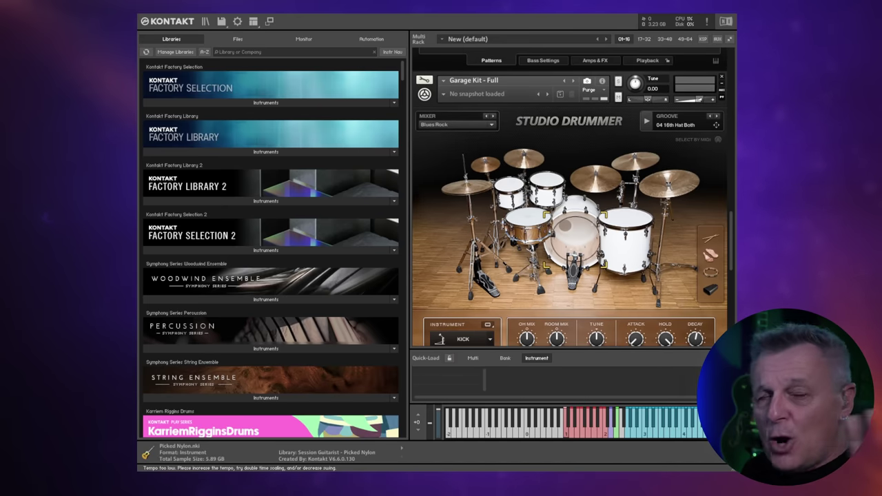
scroll(570, 207, up, 1)
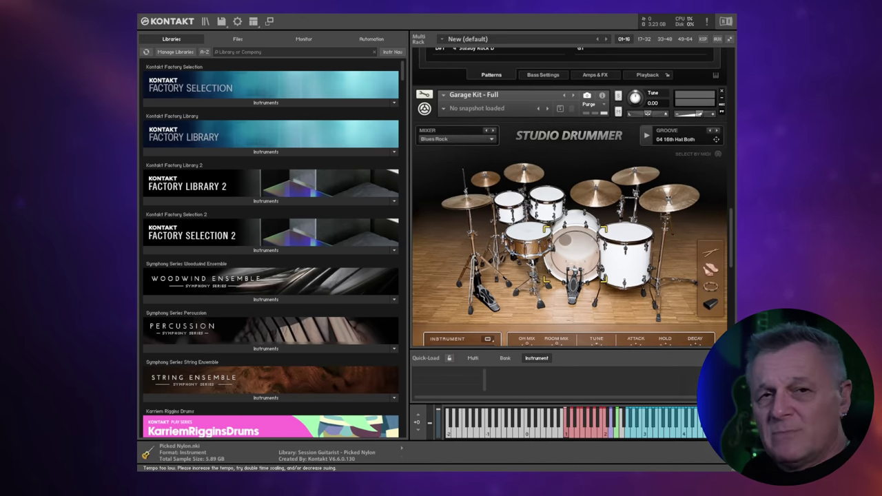
scroll(569, 207, down, 3)
scroll(570, 207, down, 6)
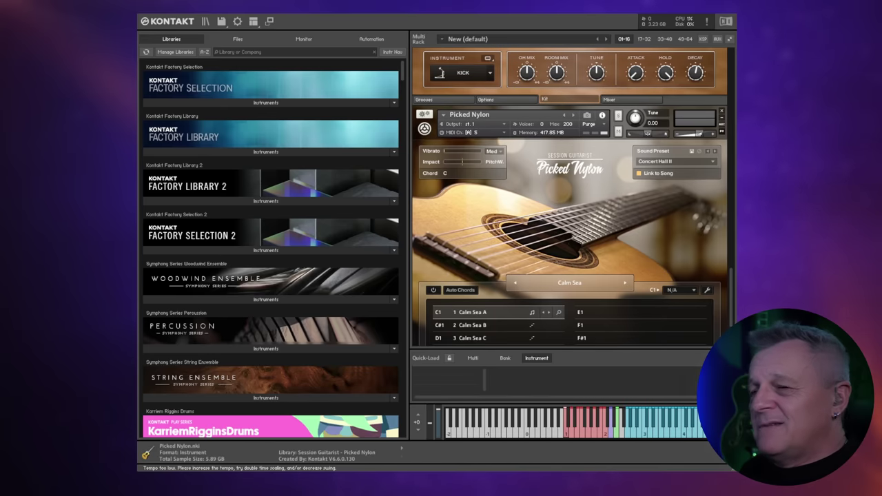
scroll(570, 197, down, 1)
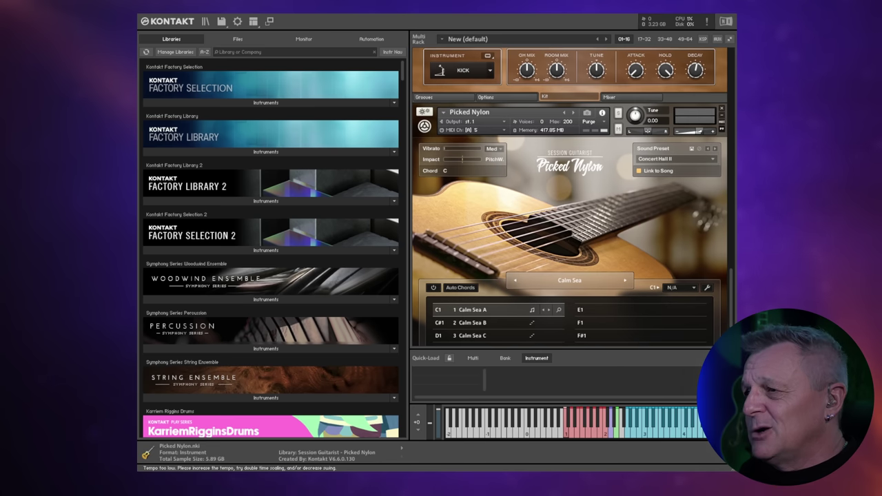
scroll(570, 196, down, 1)
scroll(569, 196, up, 2)
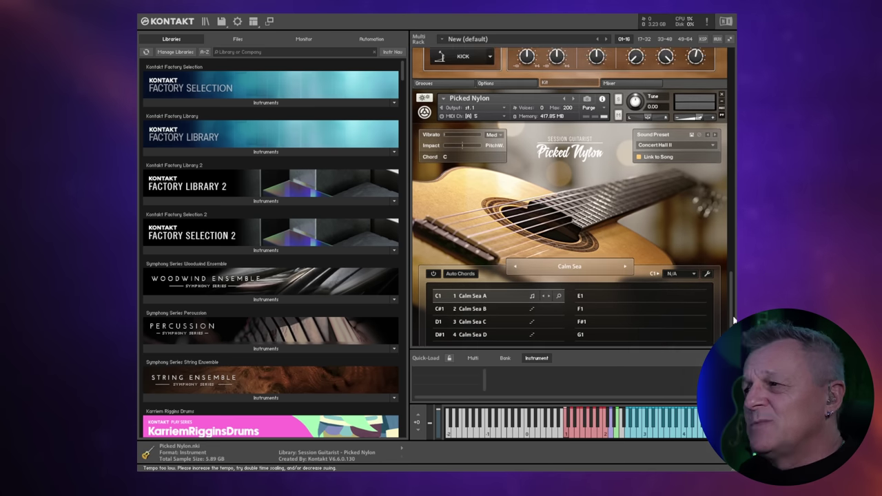
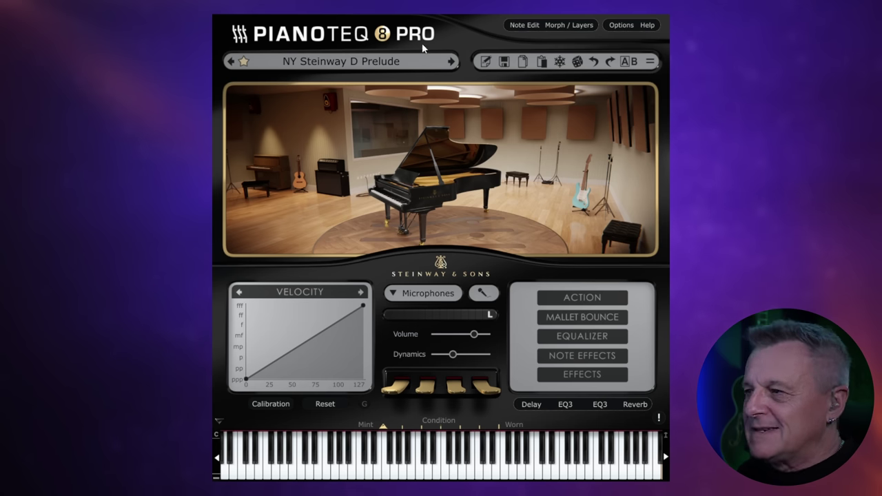
- In Pianoteq 8 Pro, browse the instrument list and the Grand Steinway D (New York) presets, and close the list
click(404, 64)
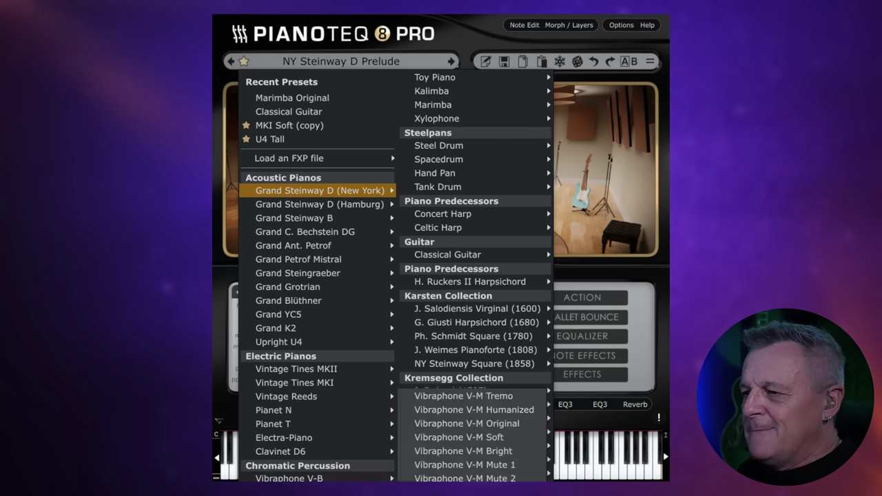
mouse_move(339, 363)
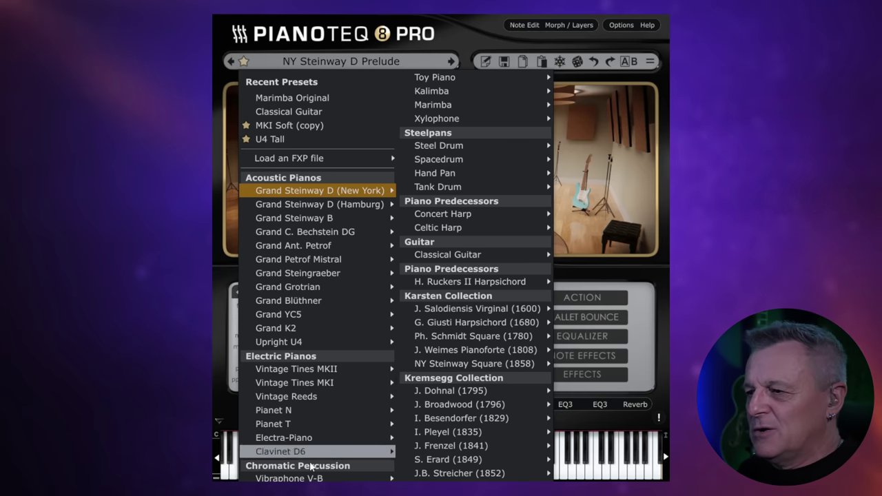
mouse_move(352, 304)
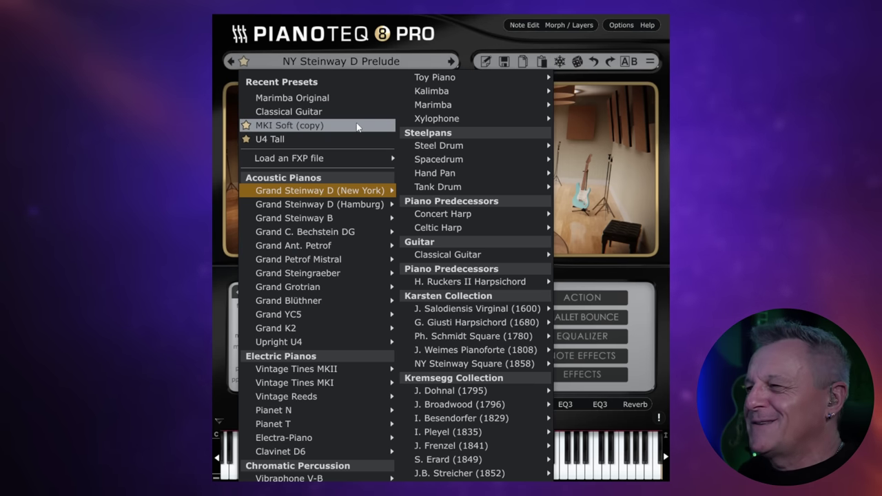
mouse_move(339, 194)
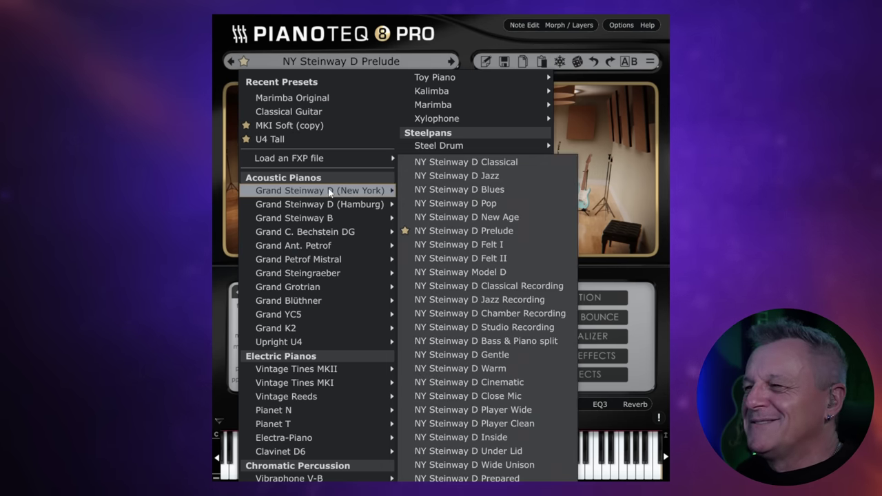
click(383, 67)
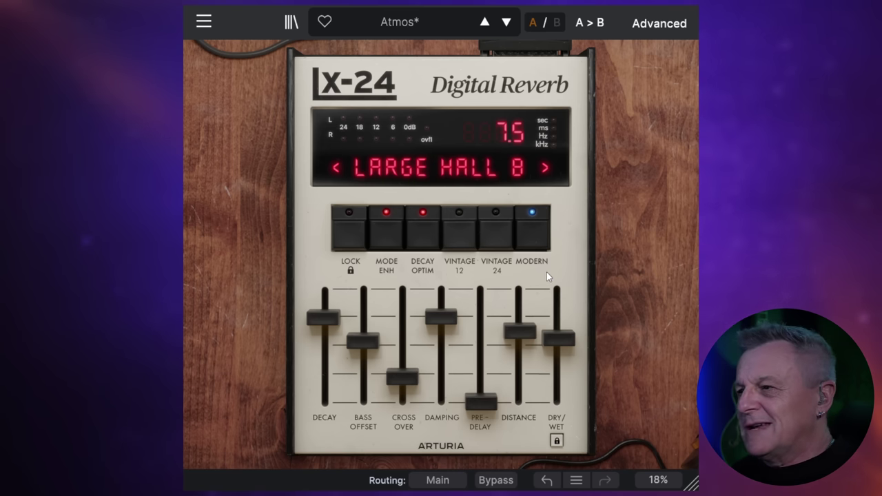
- In Rev LX-24, show the advanced controls and review the Ducker, Tremolo and Gate modes without changing the selection
click(661, 24)
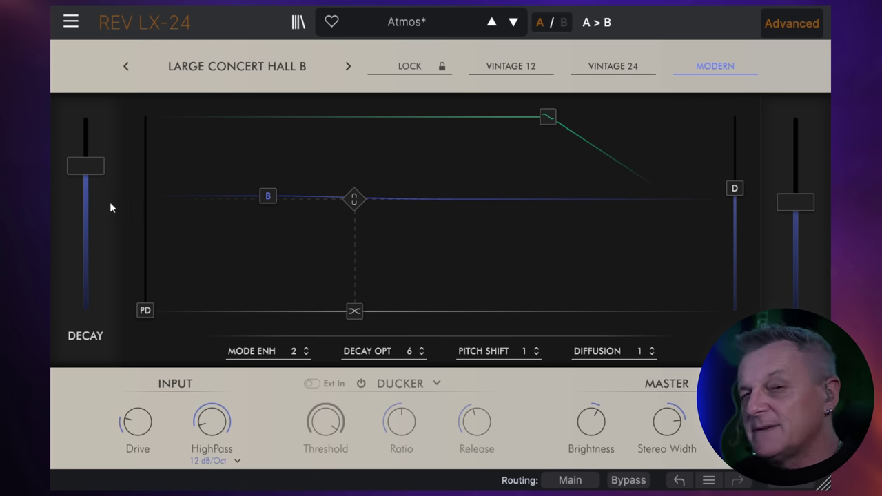
click(426, 384)
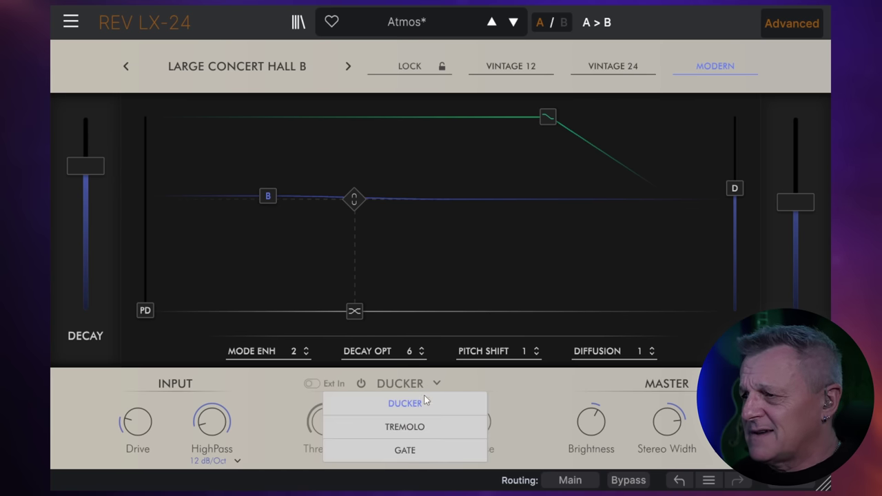
click(530, 378)
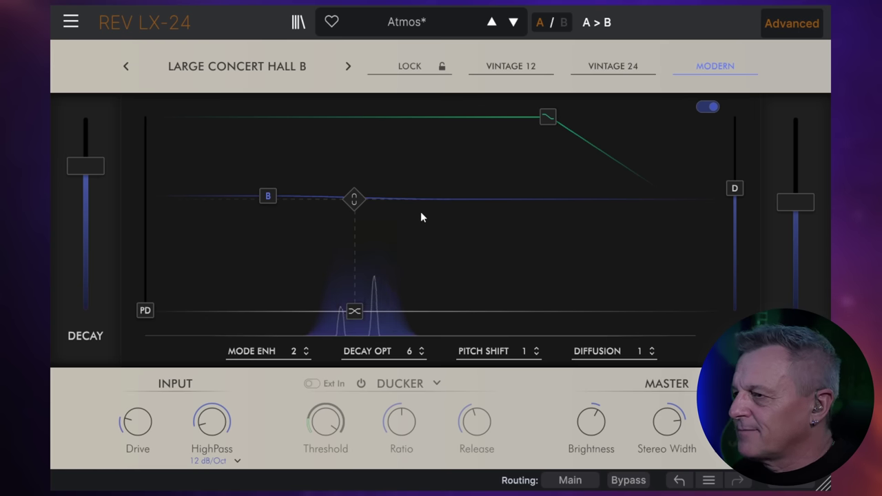
- Raise the reverb's crossover frequency and decay slightly, lower the bass offset, and move the damping point to a much lower frequency
drag(355, 200, 380, 194)
drag(292, 190, 292, 218)
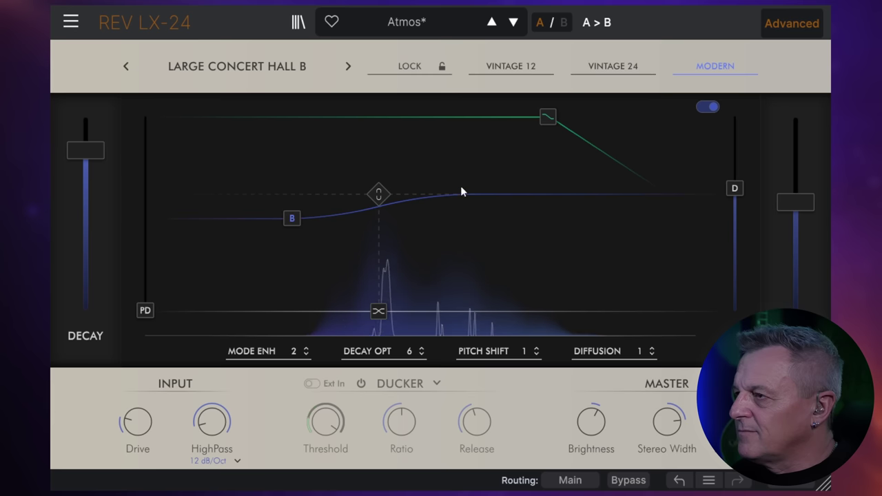
drag(547, 117, 433, 116)
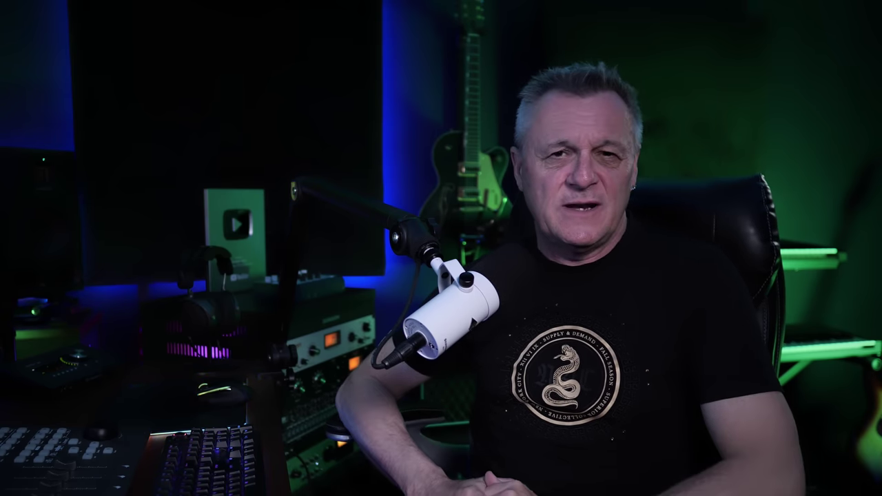
- Read through the DistroKid home page's sign-up, pricing and supported streaming services sections
scroll(438, 265, down, 3)
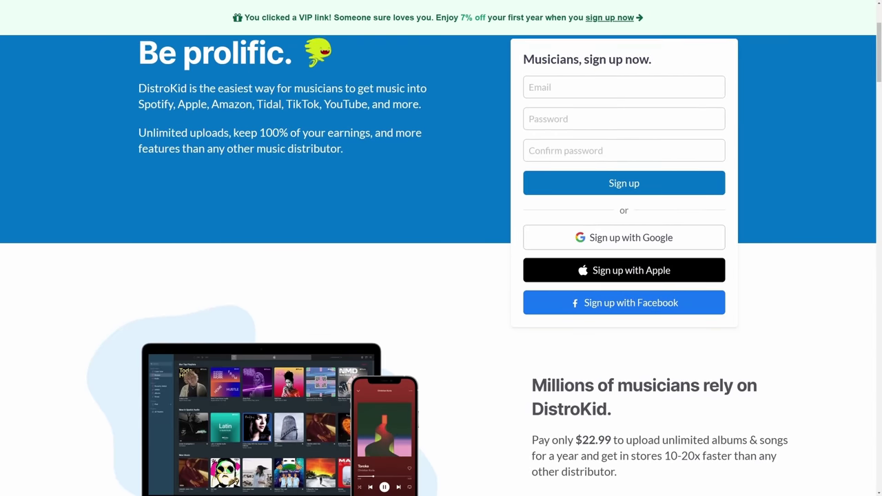
scroll(438, 265, down, 3)
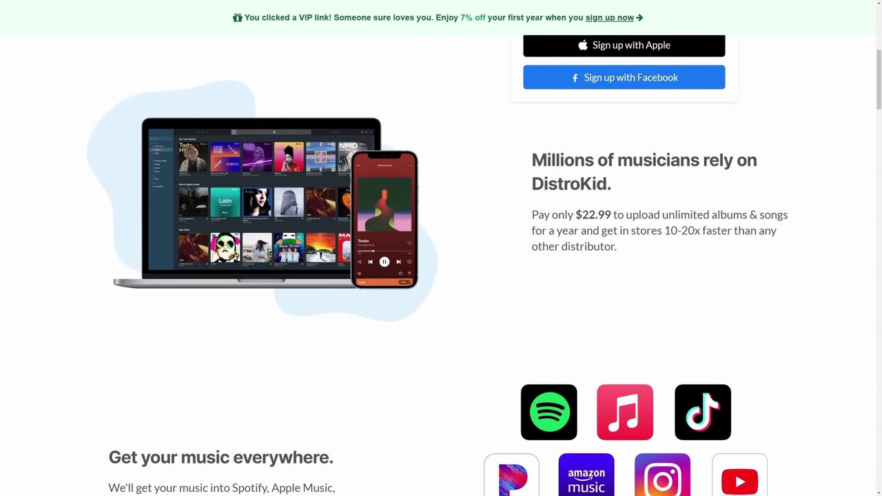
scroll(438, 265, down, 3)
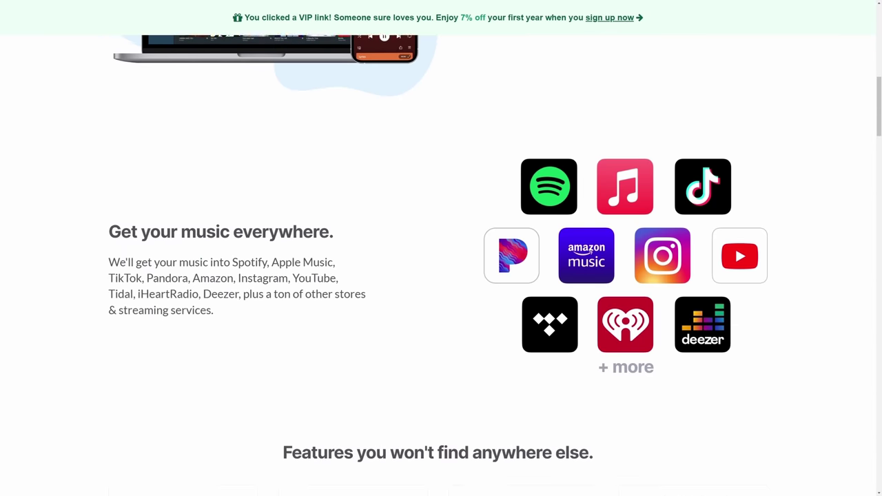
scroll(438, 265, down, 1)
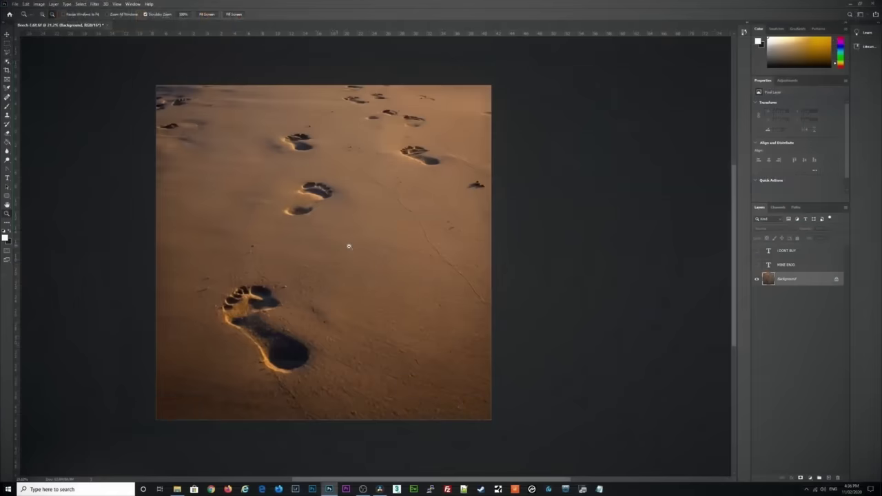
drag(348, 245, 350, 246)
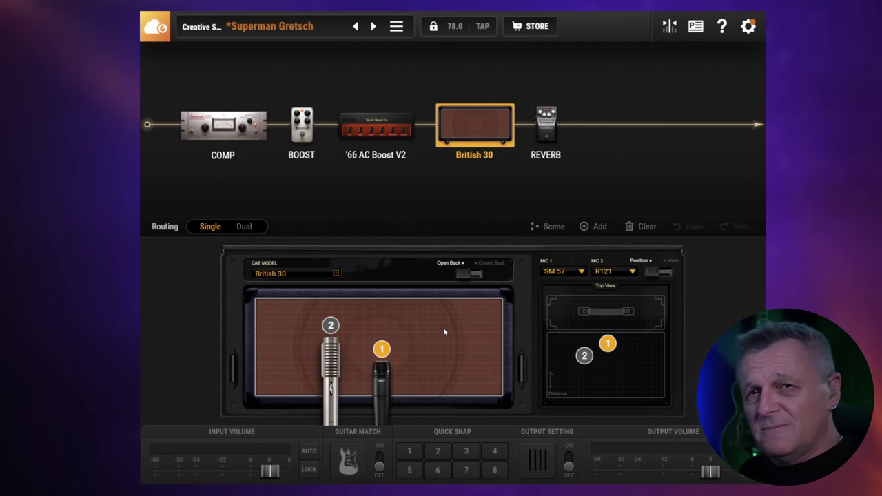
- In BIAS FX 2, show the '66 AC Boost V2 amp and browse the low-gain amp models available to replace it
click(401, 122)
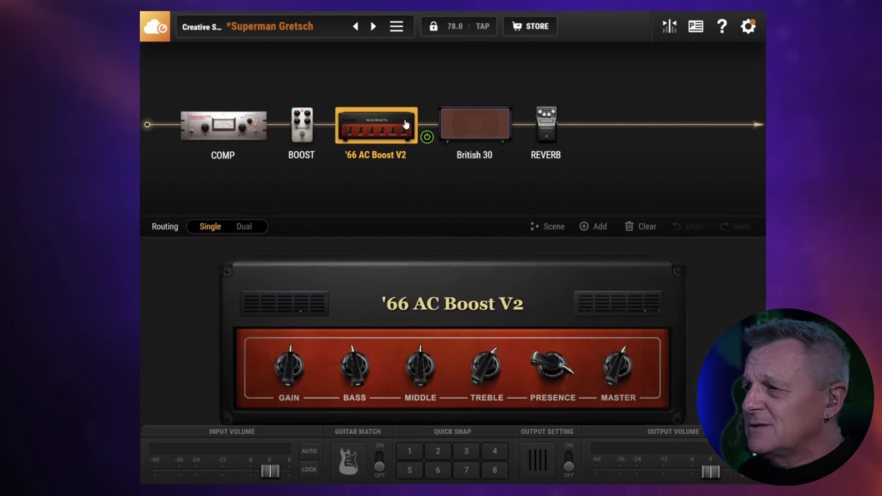
click(403, 124)
scroll(344, 321, down, 5)
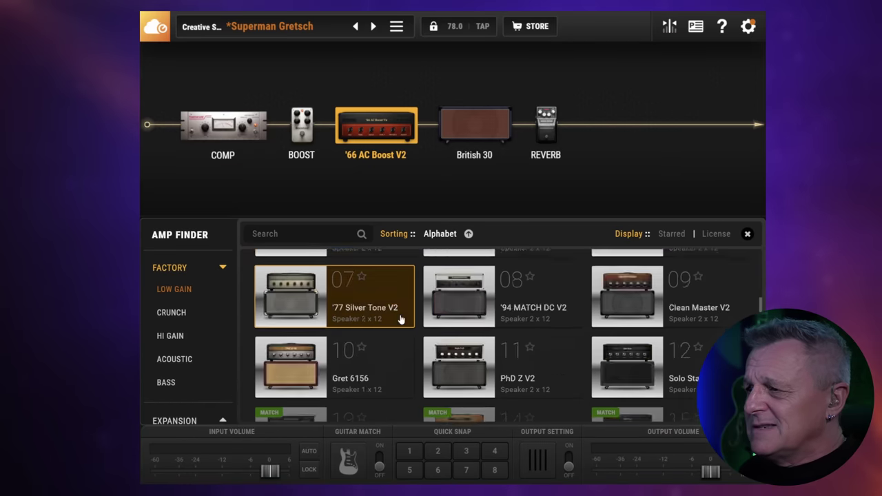
- Show the British 30 cabinet, browse the two-speaker cabinets available to replace it, and close the cab finder
click(466, 128)
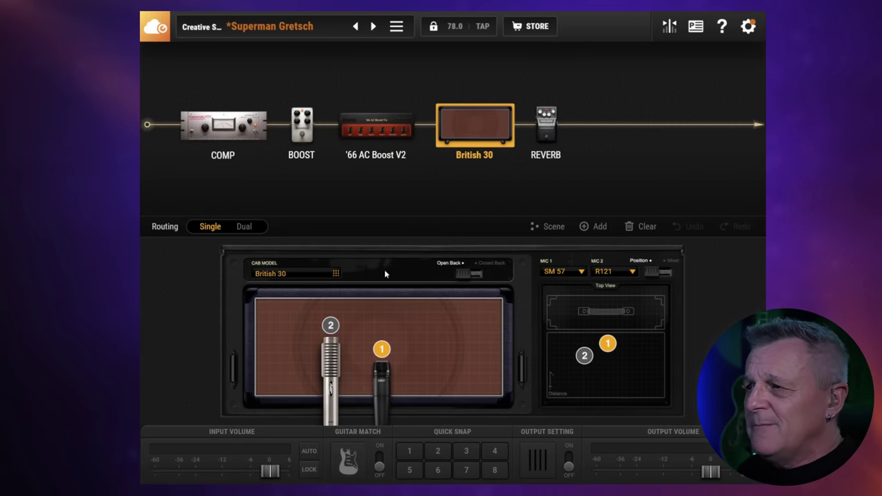
click(452, 144)
scroll(474, 283, down, 2)
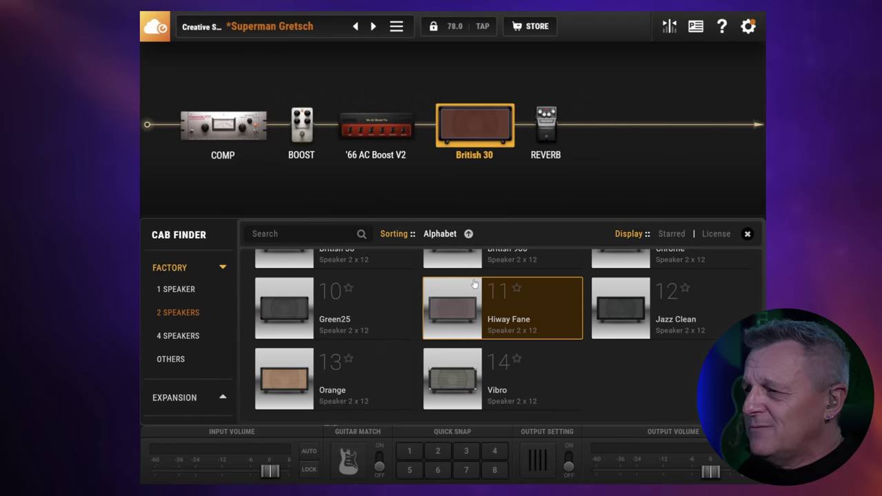
scroll(473, 284, up, 5)
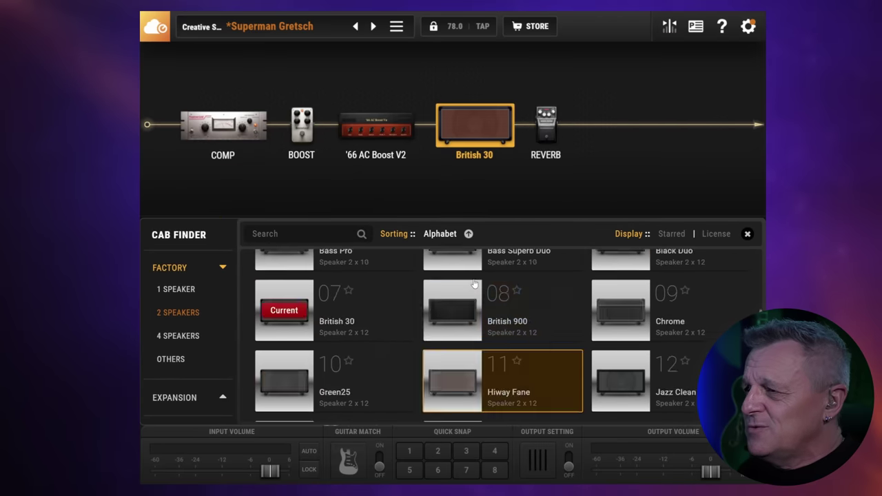
key(Escape)
- Browse the alternative effect models for the reverb pedal and for the compressor at the start of the signal chain
double_click(551, 135)
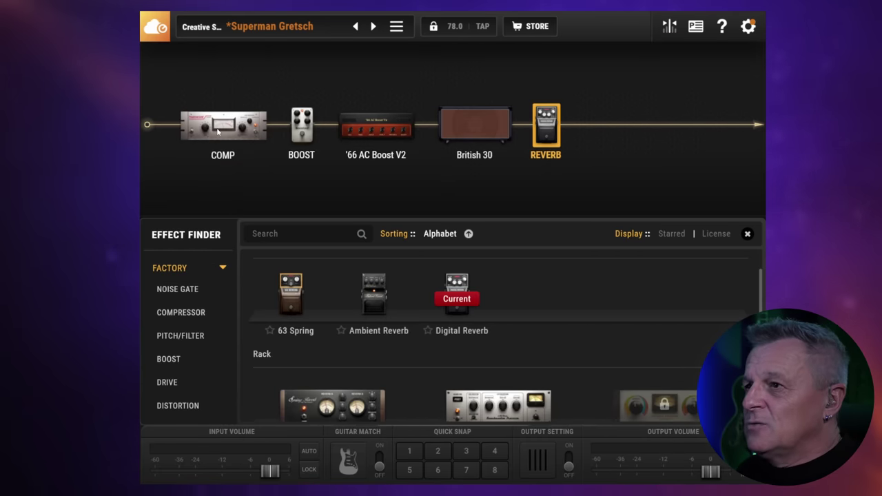
key(Escape)
click(217, 132)
double_click(218, 133)
scroll(409, 321, down, 3)
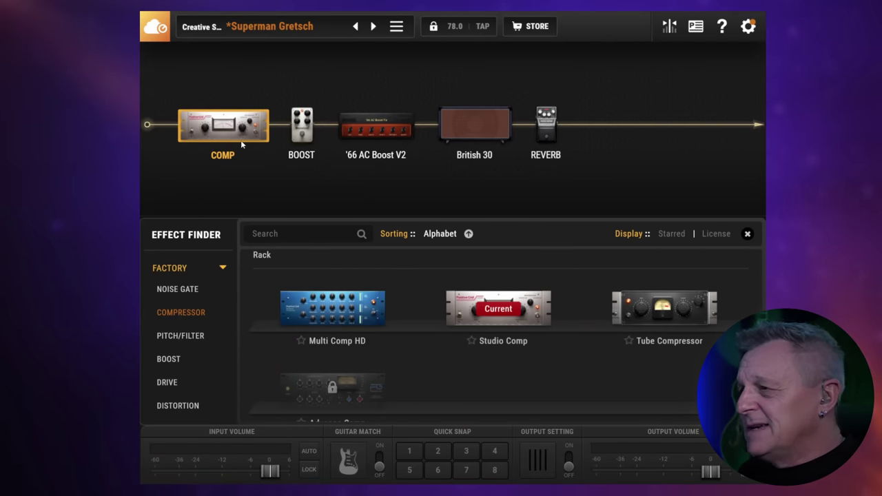
- Close the effect finder below the guitar signal chain
click(747, 234)
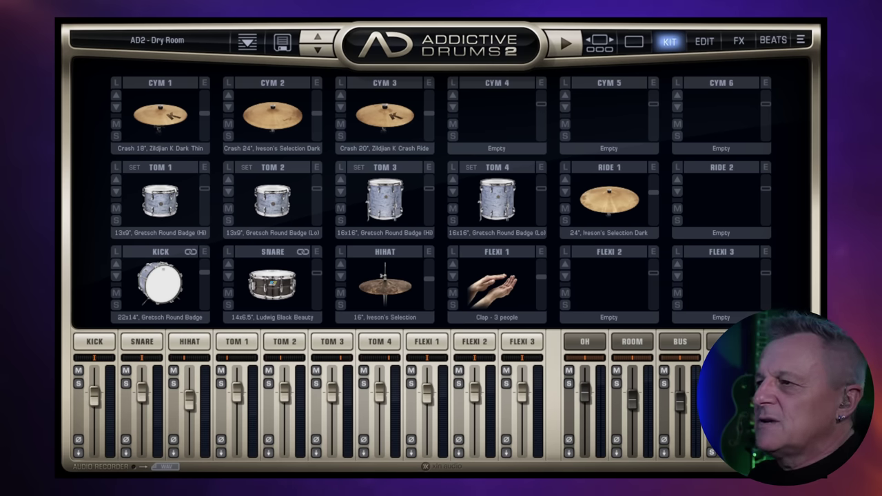
- In Addictive Drums 2, browse the gallery of drum kit packs through Fairfax Vol. 1, United Heavy and Session Percussion to Indie
click(599, 41)
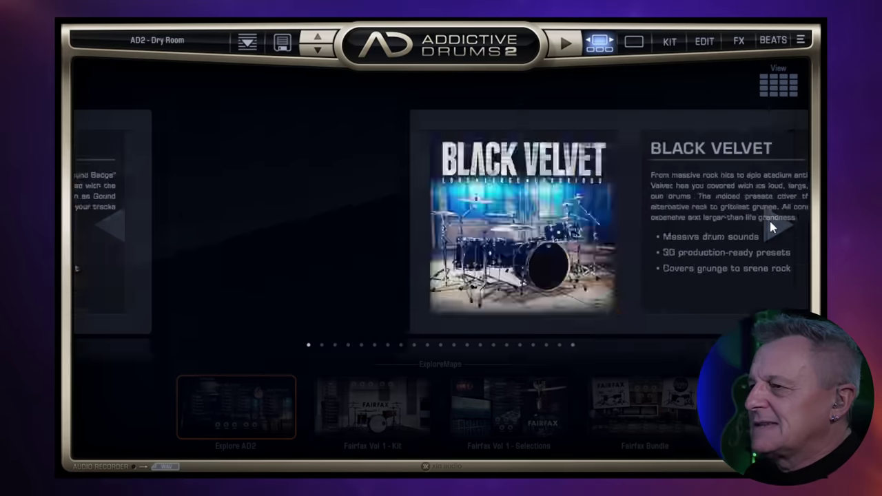
click(772, 227)
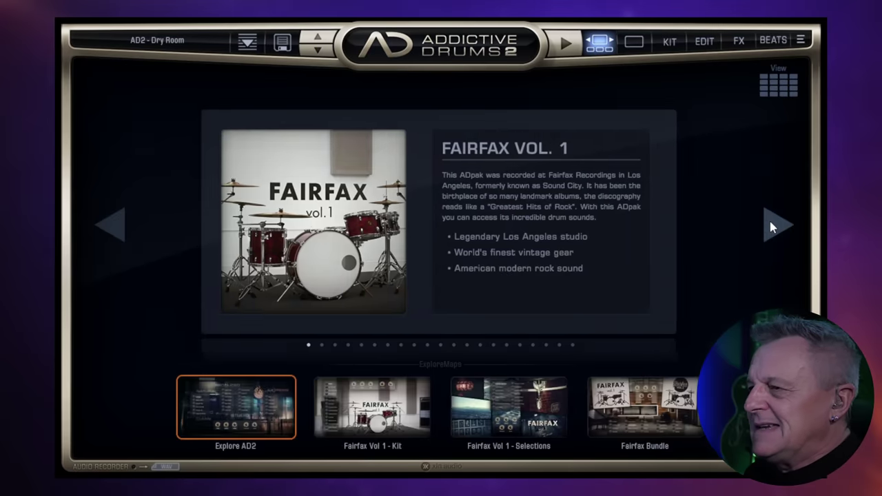
click(772, 227)
click(772, 227)
click(772, 227)
click(772, 227)
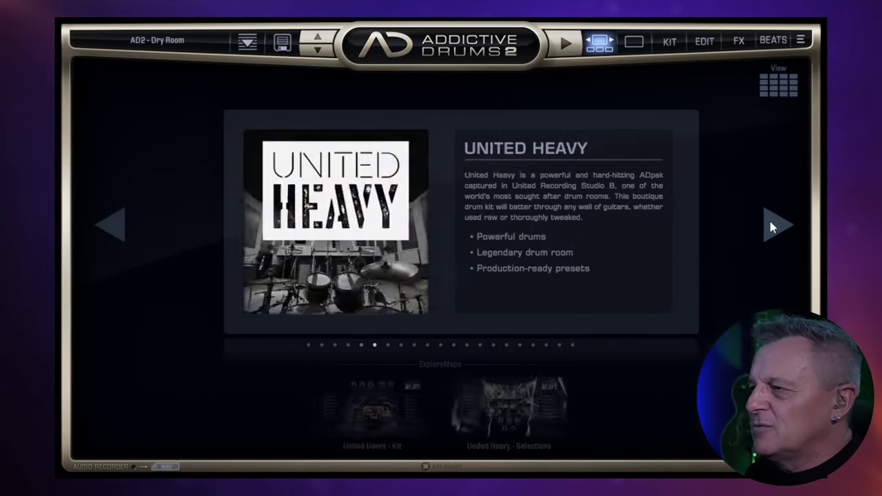
click(772, 227)
click(771, 228)
click(773, 228)
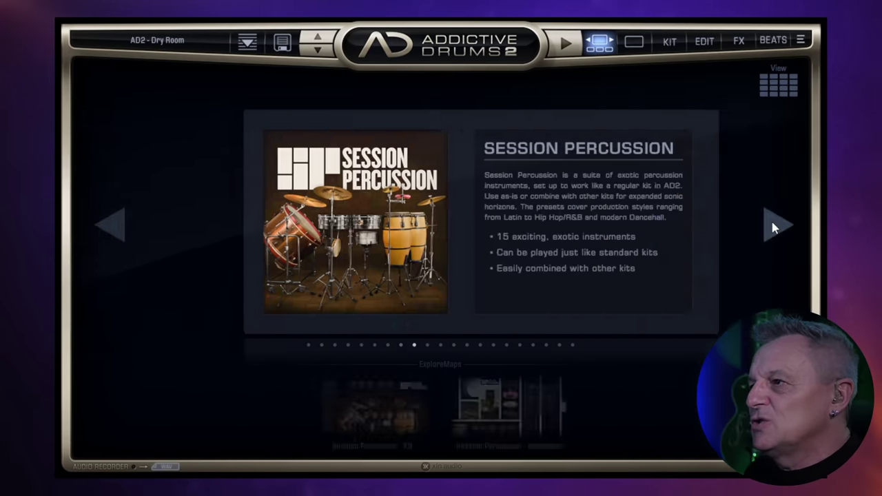
click(773, 228)
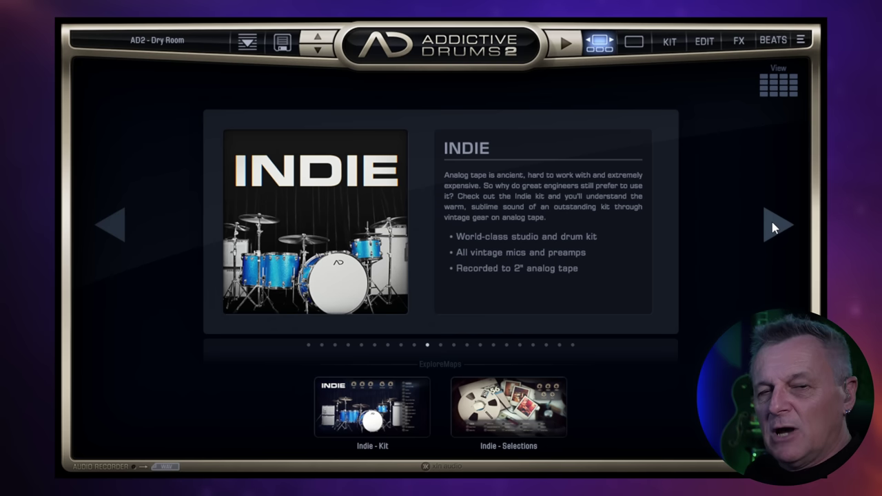
- Return to the kit overview, view the drums available for Tom 3, and leave the kitpiece browser without replacing it
click(670, 42)
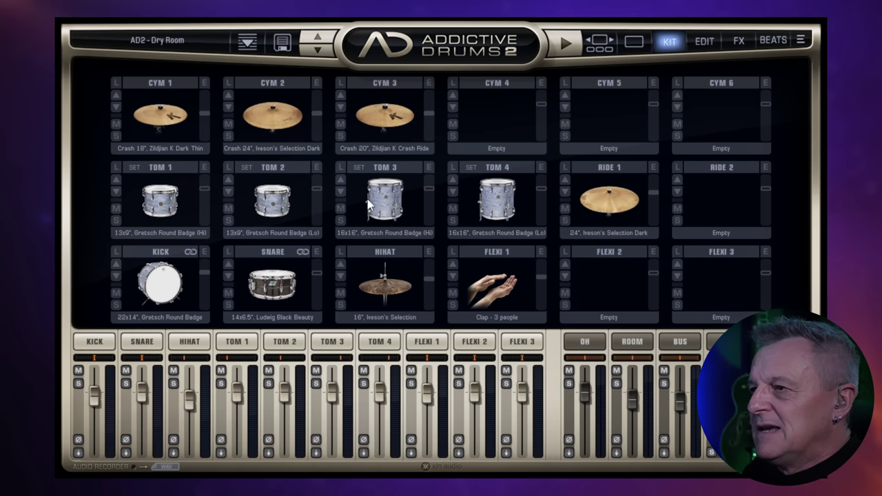
click(340, 168)
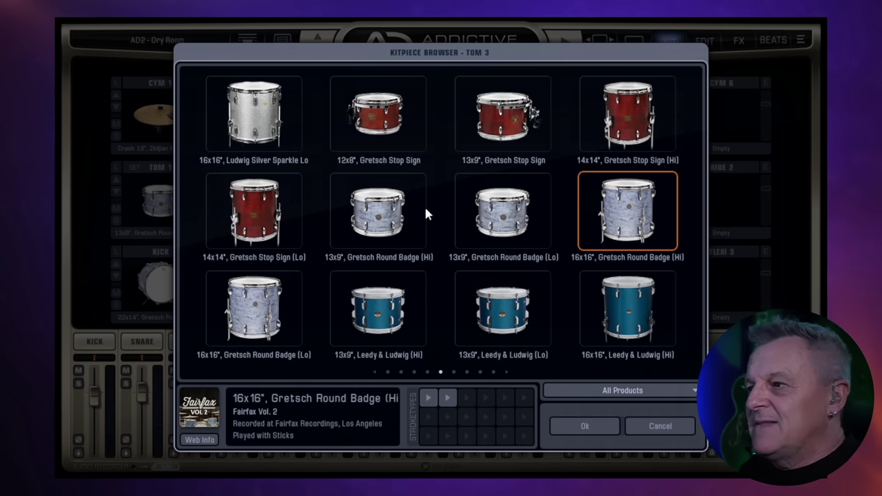
click(660, 427)
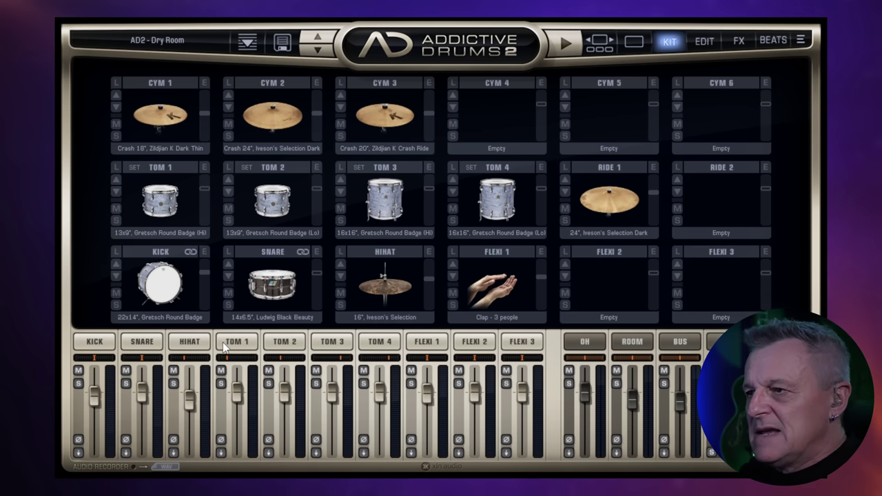
- Show the snare's detailed kitpiece, EQ and compression settings, and return to the kit overview
click(147, 345)
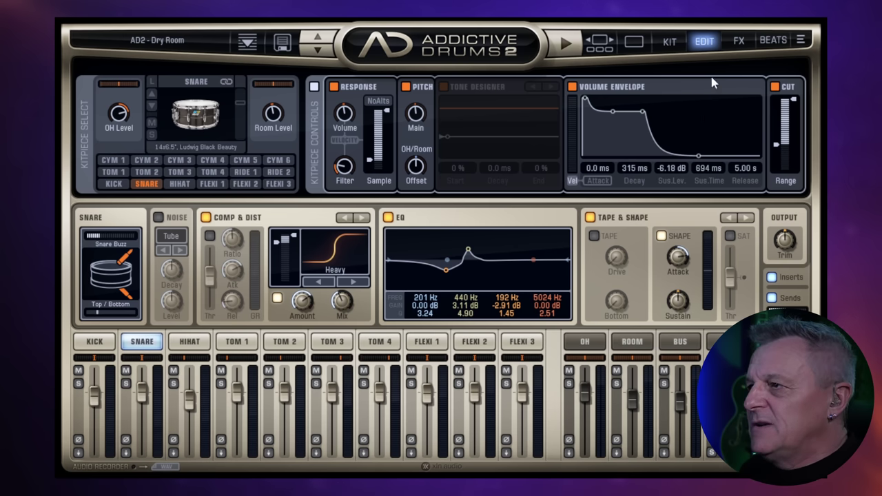
click(670, 42)
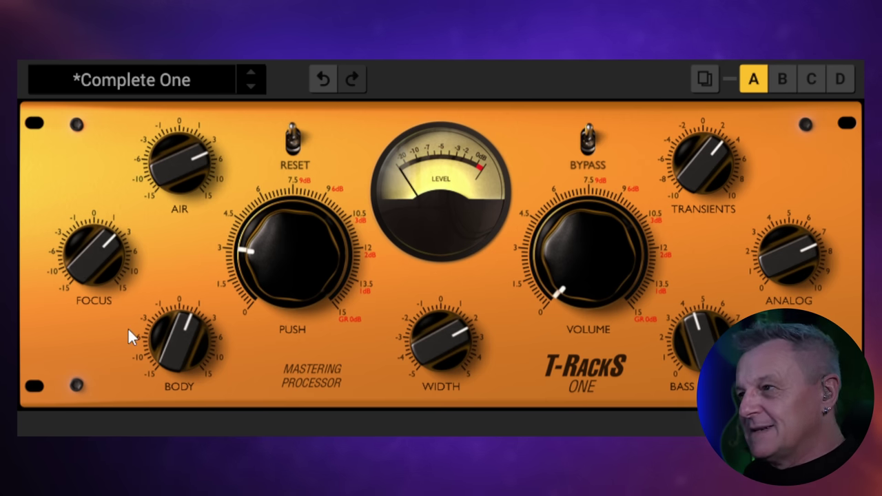
- In T-RackS One, check the Body and Focus controls and lower the Air control slightly
mouse_move(166, 348)
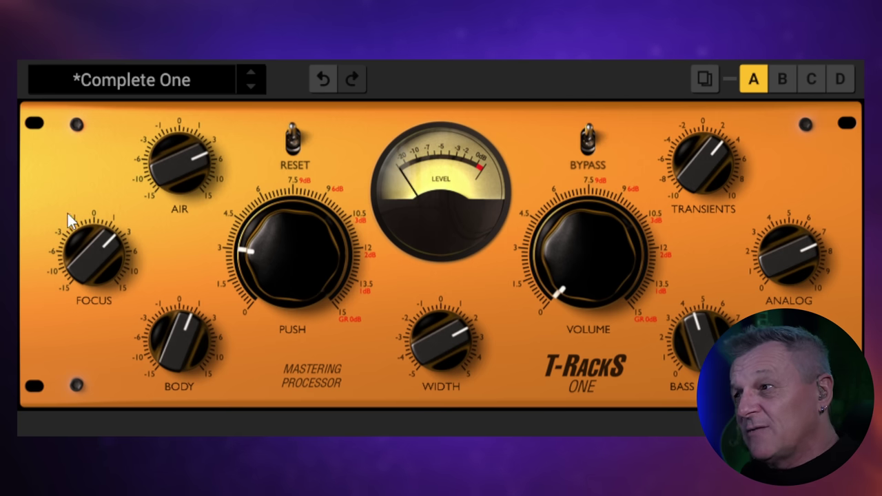
mouse_move(116, 274)
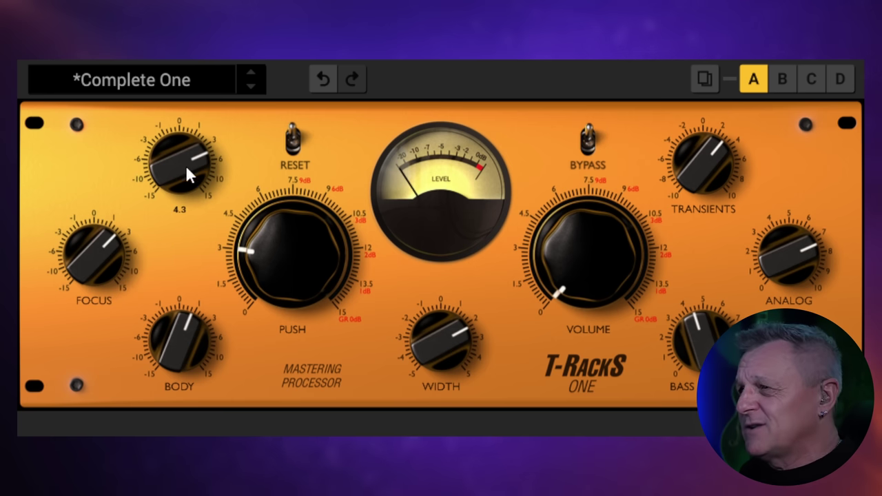
drag(181, 162, 181, 174)
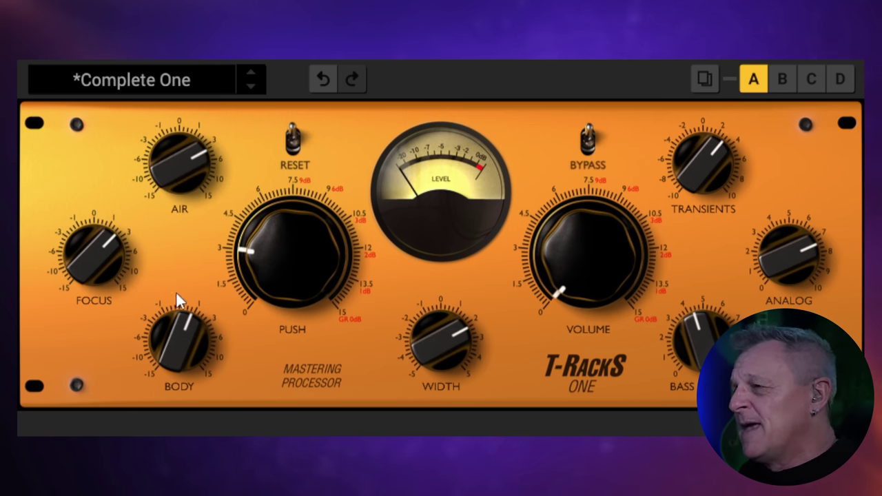
- Examine the Push, Width, Volume, Transients and Analog controls of the mastering processor
mouse_move(288, 246)
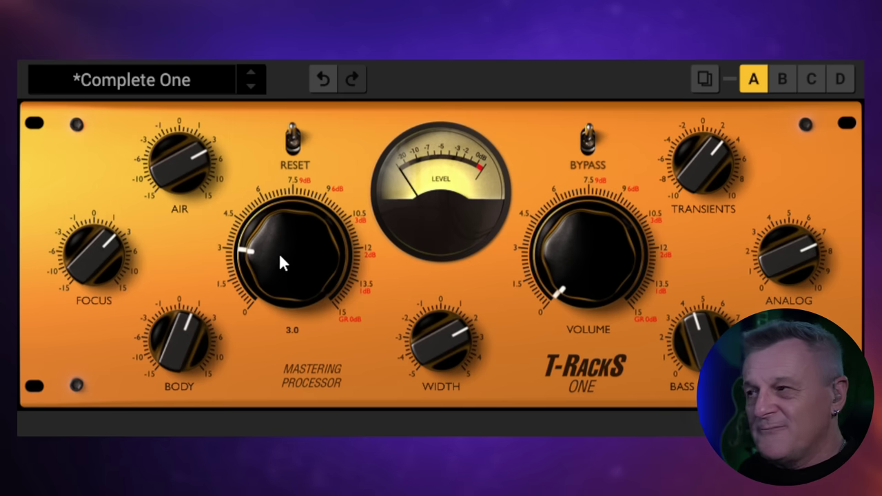
mouse_move(458, 336)
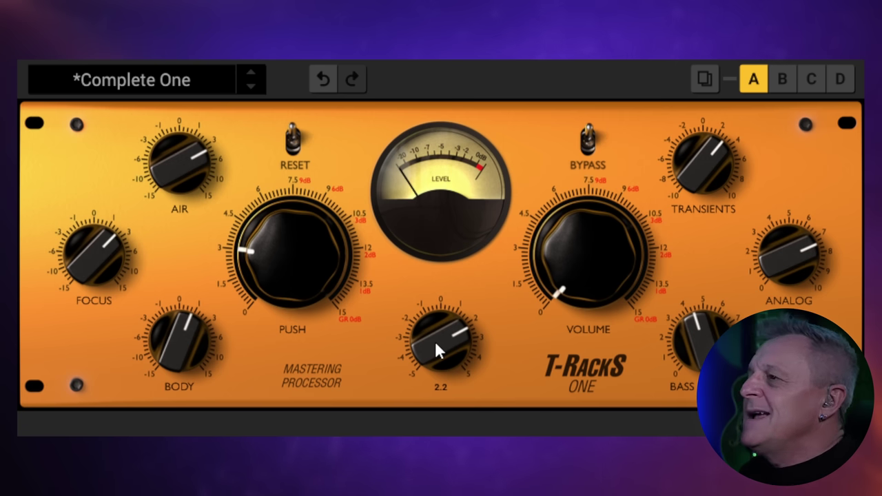
mouse_move(599, 263)
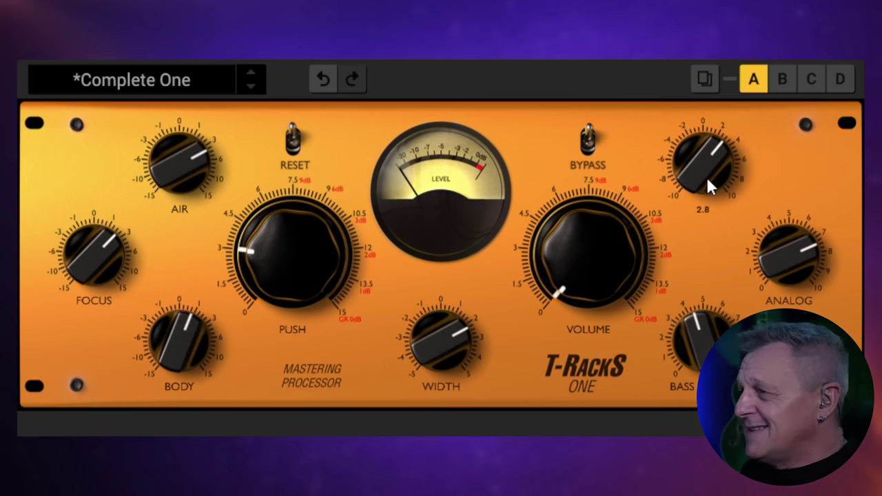
mouse_move(804, 241)
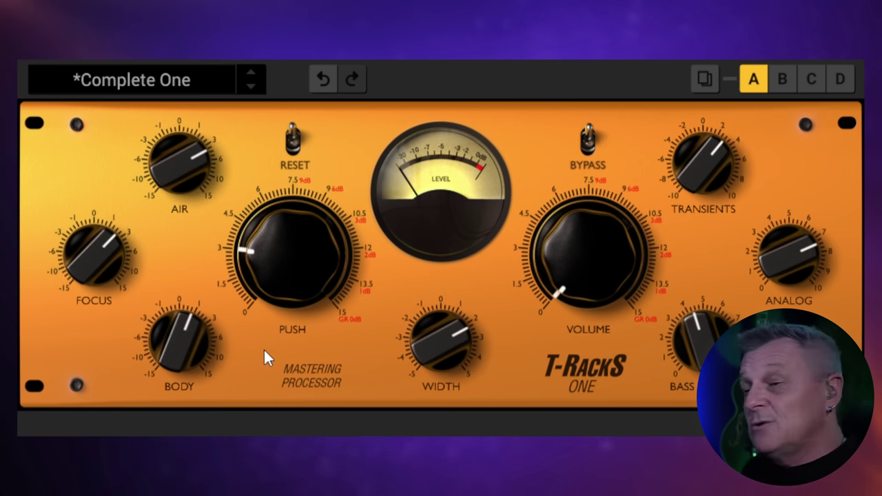
mouse_move(192, 183)
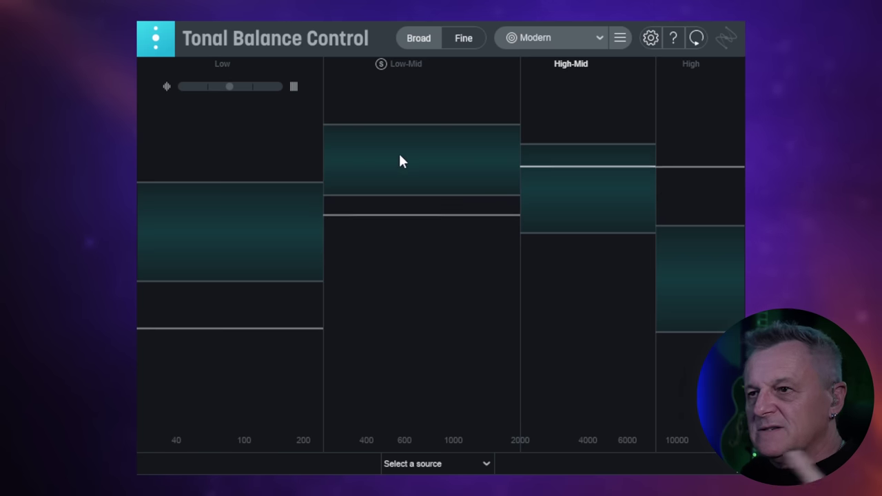
- In Tonal Balance Control, show the choice of source plug-ins below the frequency display
click(424, 467)
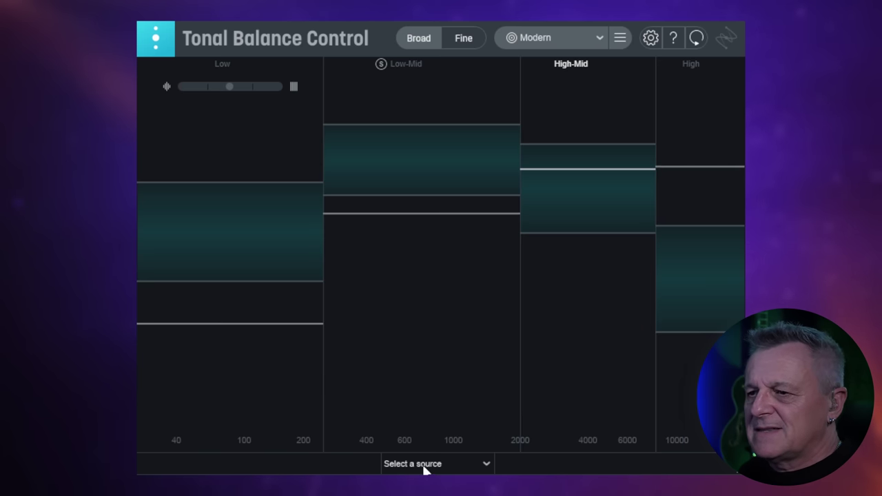
click(396, 429)
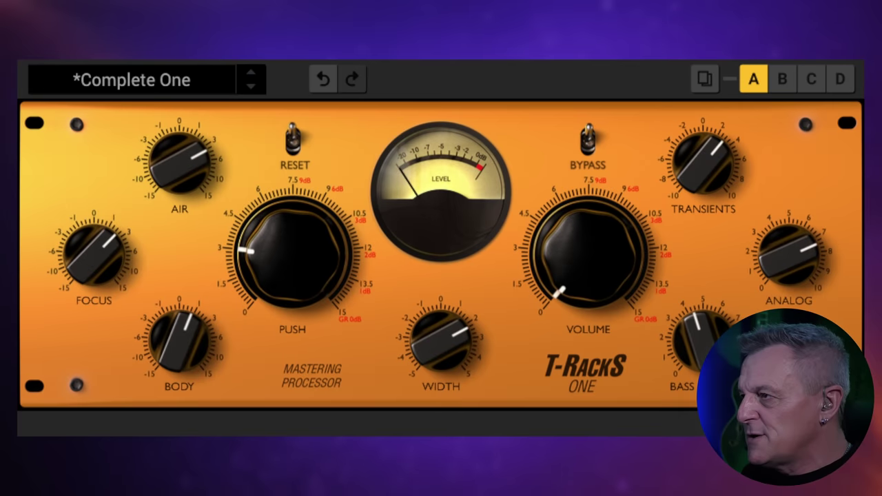
- Switch back to T-RackS One and check the Volume control's setting
mouse_move(587, 251)
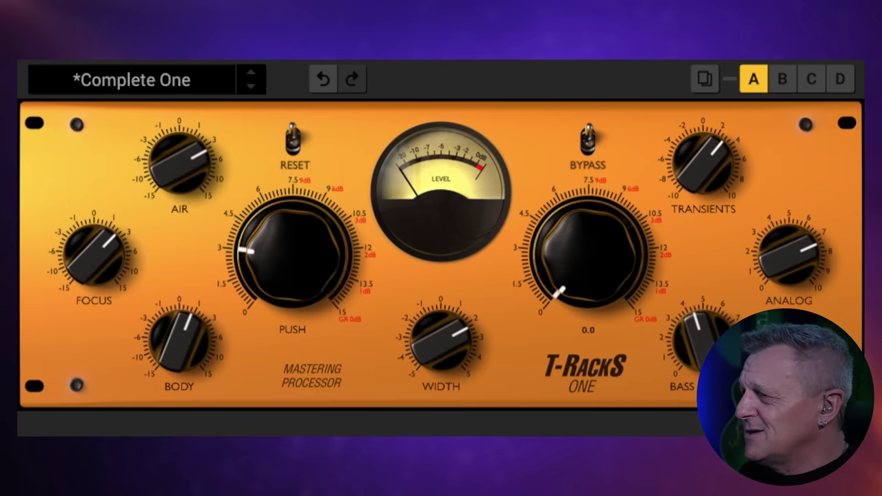